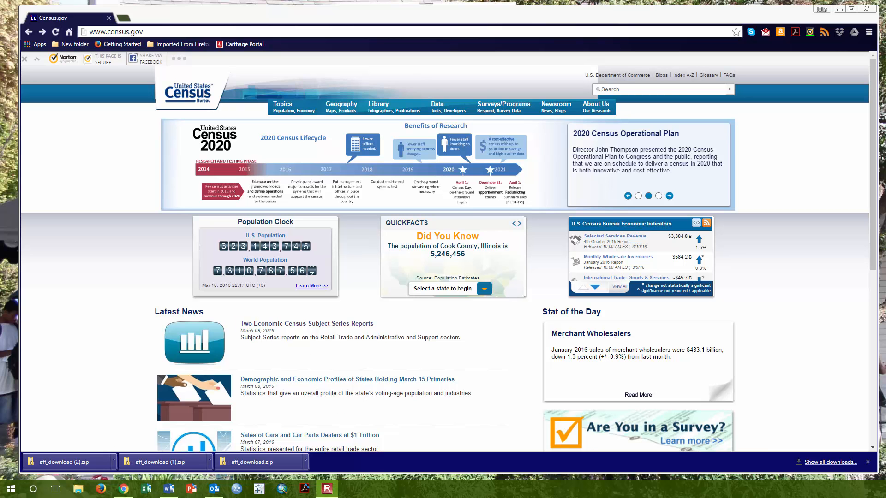
# - Open American FactFinder from the Census site's data tools and apps
pyautogui.click(440, 111)
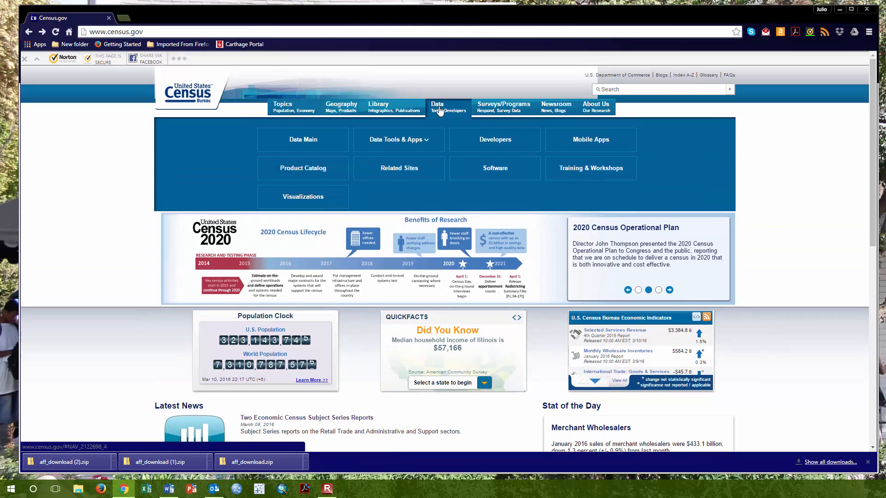
pyautogui.click(408, 144)
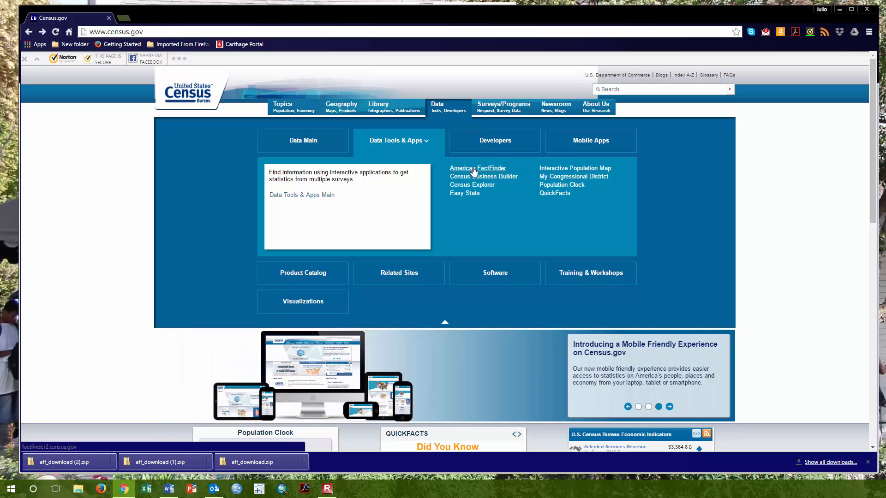
pyautogui.click(473, 172)
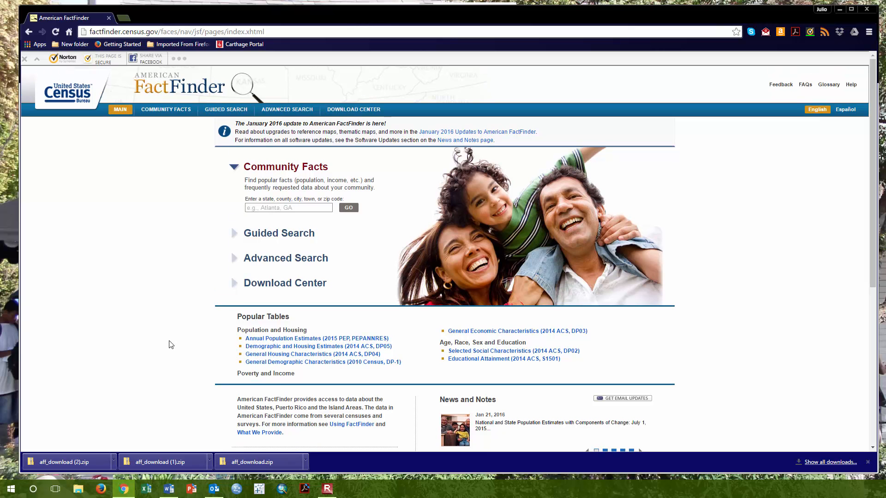
# - Open the advanced search for all data and remove the previously stored topic and county selections
pyautogui.click(297, 260)
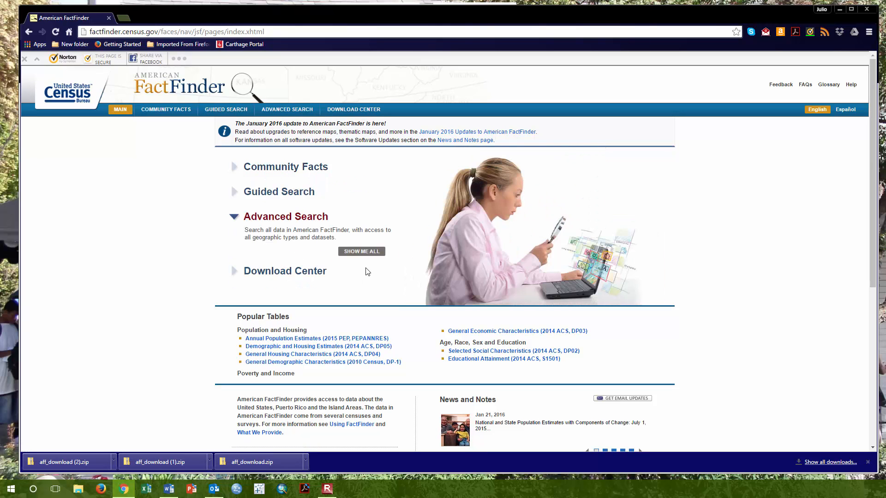
pyautogui.click(359, 255)
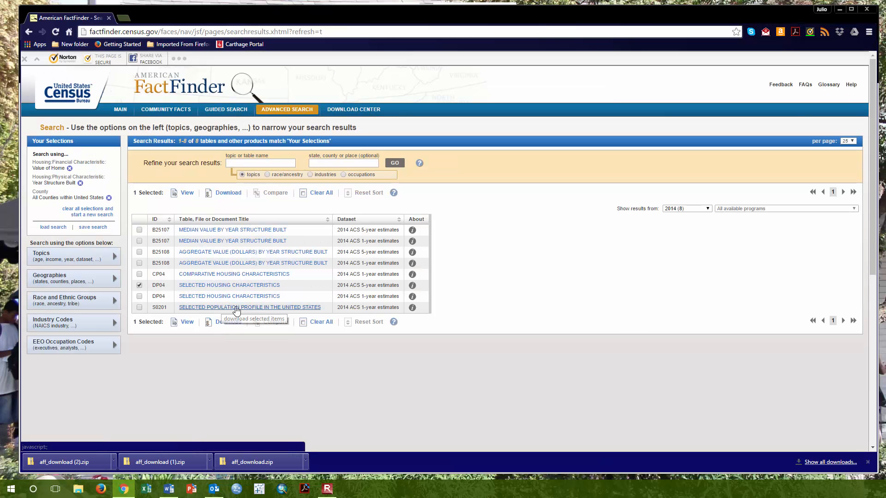
pyautogui.click(70, 169)
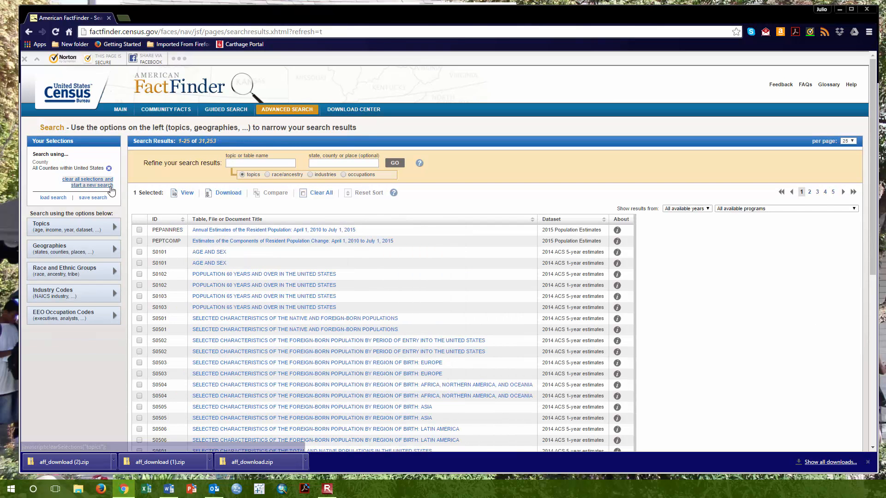
pyautogui.click(109, 169)
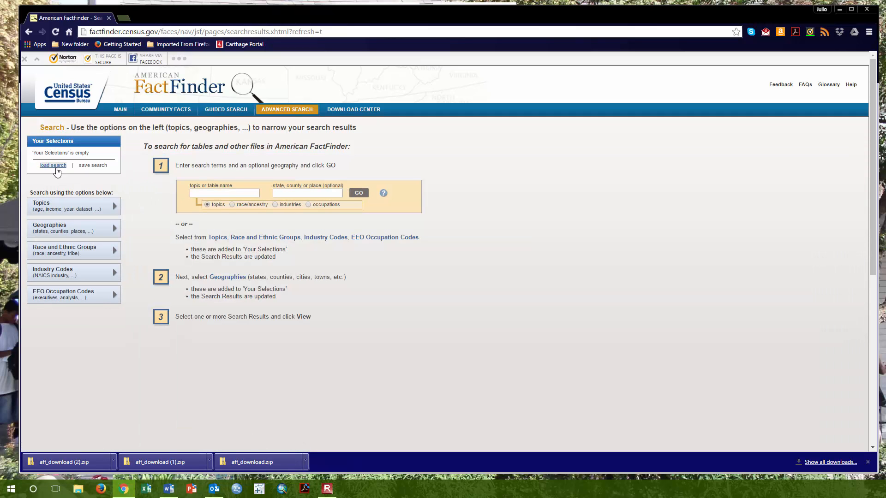
# - Add the housing financial characteristic topic Value of Home to the search selections
pyautogui.click(46, 203)
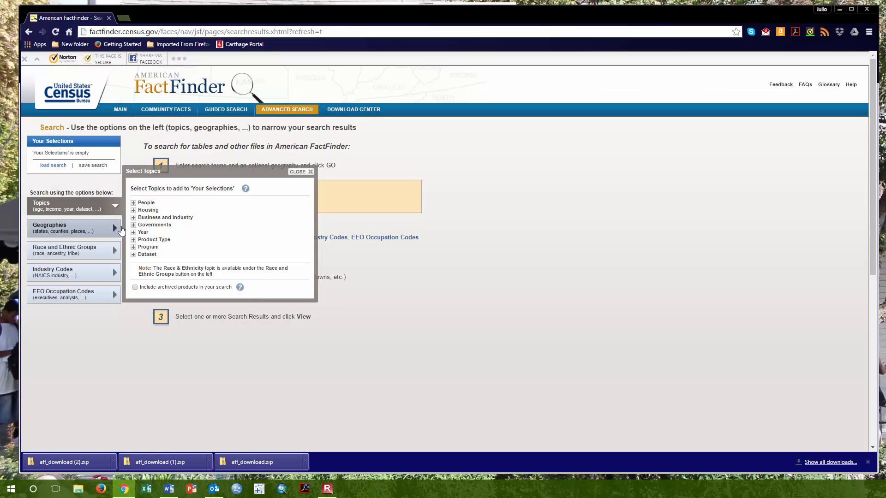
pyautogui.click(133, 210)
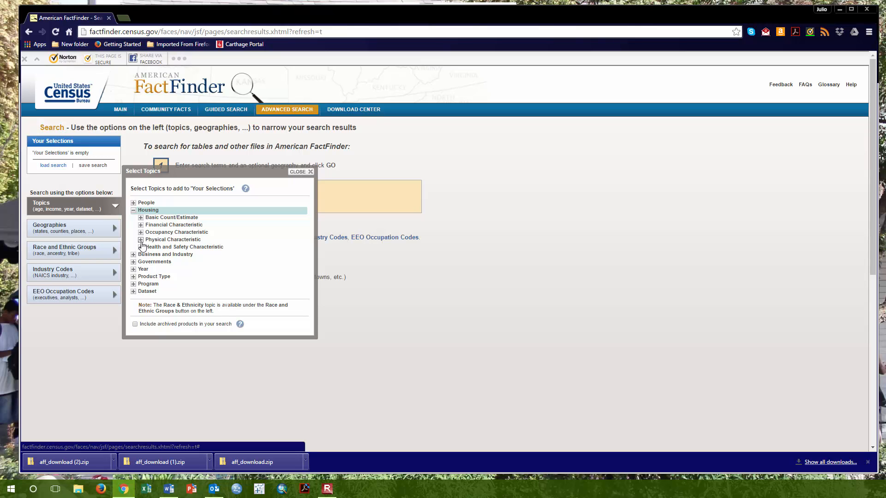
pyautogui.click(140, 225)
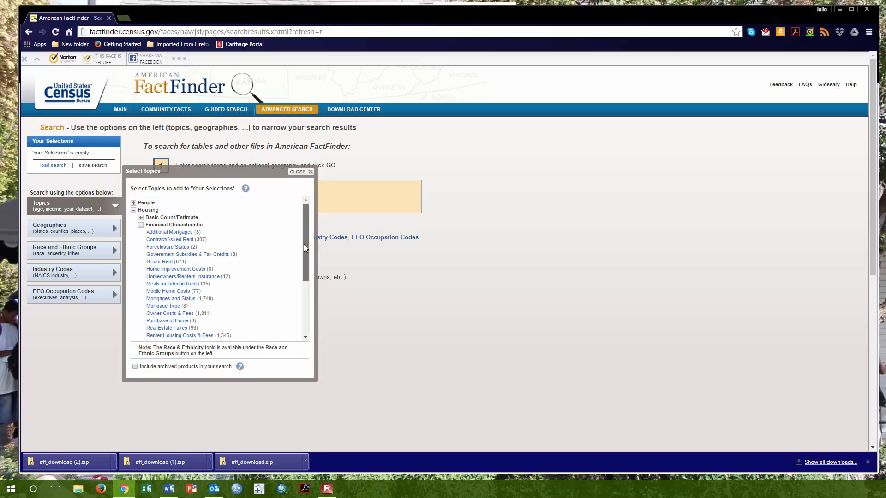
pyautogui.moveTo(306, 248); pyautogui.dragTo(308, 308)
pyautogui.click(160, 267)
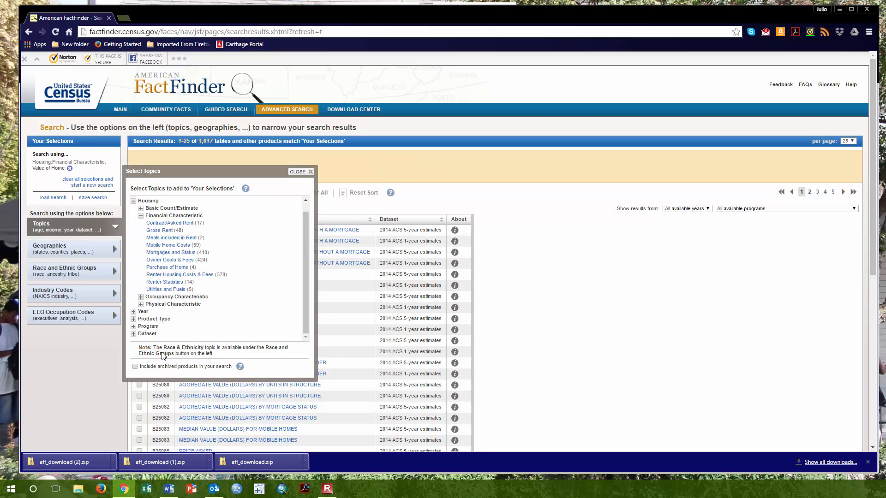
# - Add the housing physical characteristic topic Year Structure Built to the selections and close the topic chooser
pyautogui.click(141, 304)
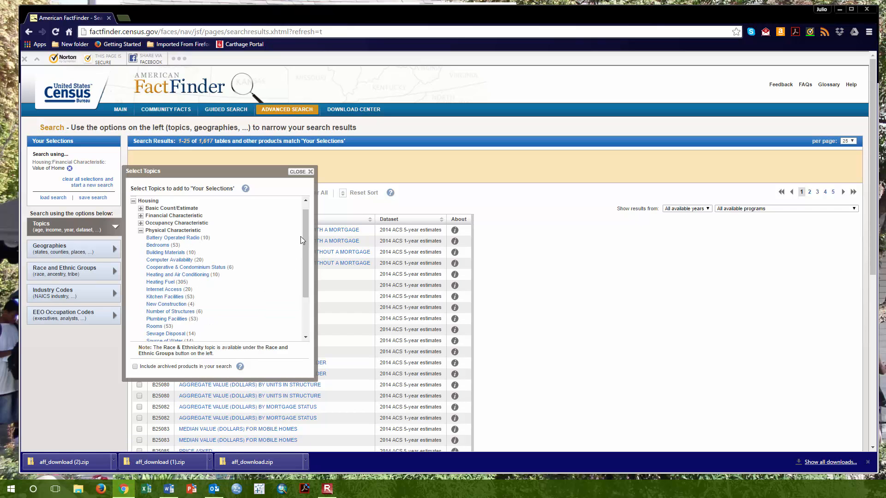
pyautogui.moveTo(305, 229); pyautogui.dragTo(311, 298)
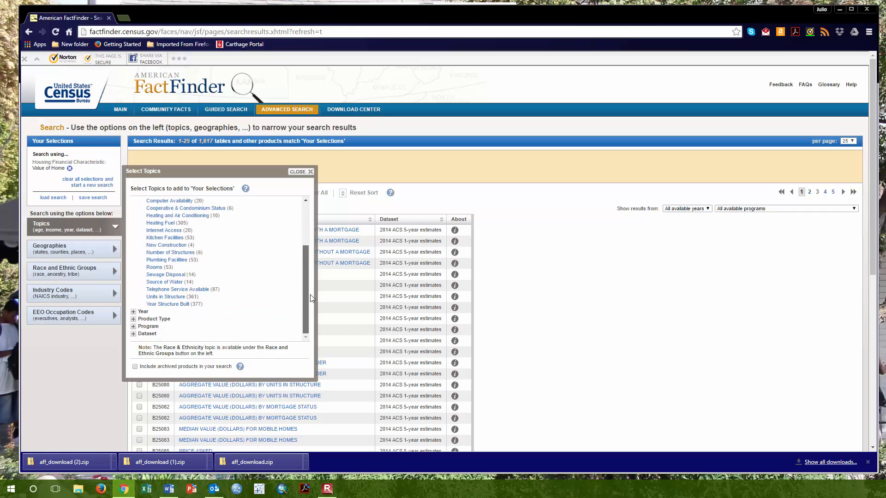
pyautogui.click(175, 304)
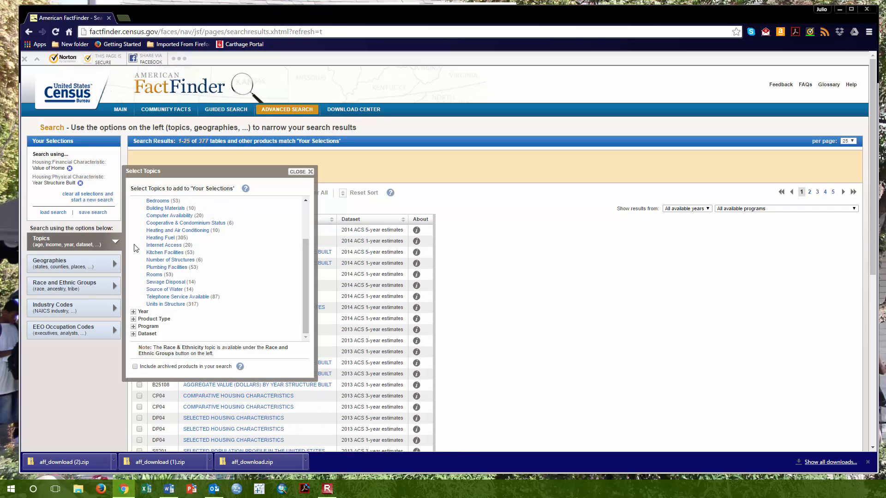
pyautogui.click(298, 172)
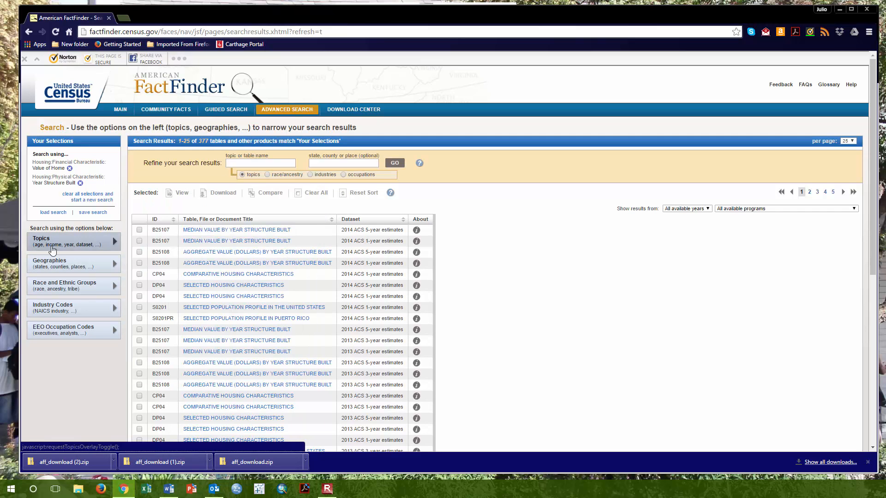
# - Add All Counties within United States to the selections using the County - 050 geographic type, and close the geography chooser
pyautogui.click(57, 265)
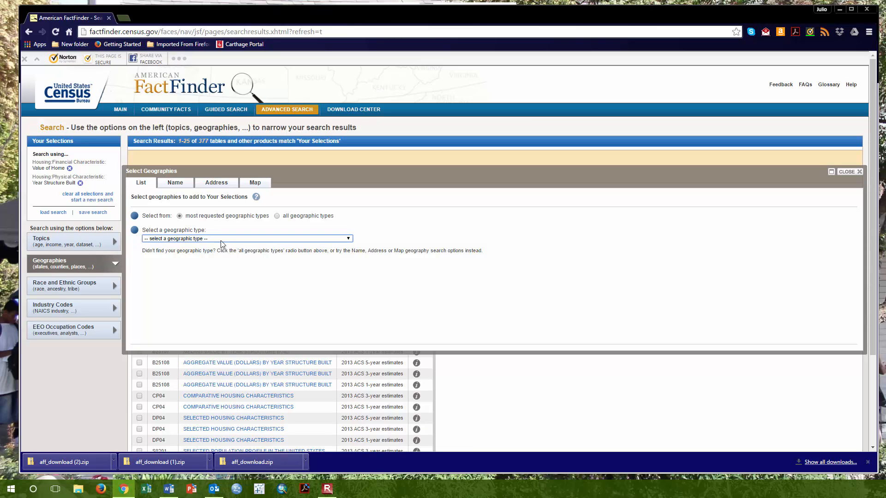
pyautogui.click(324, 239)
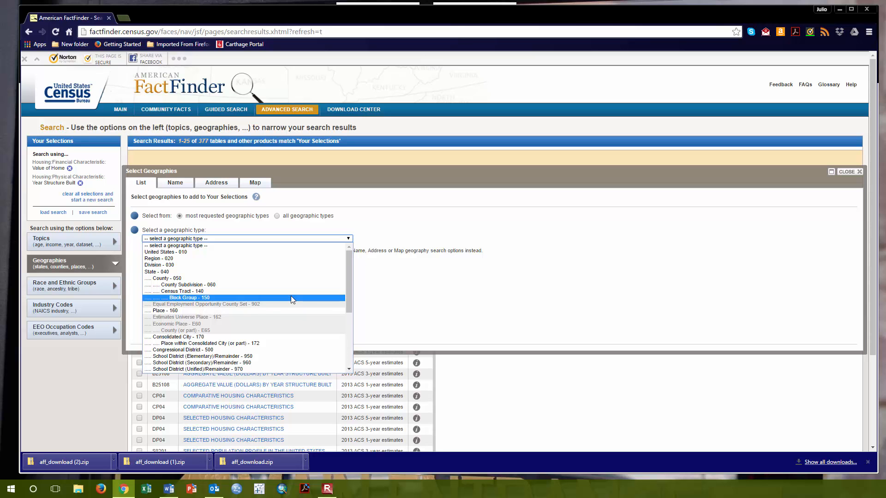
pyautogui.moveTo(349, 270); pyautogui.dragTo(360, 339)
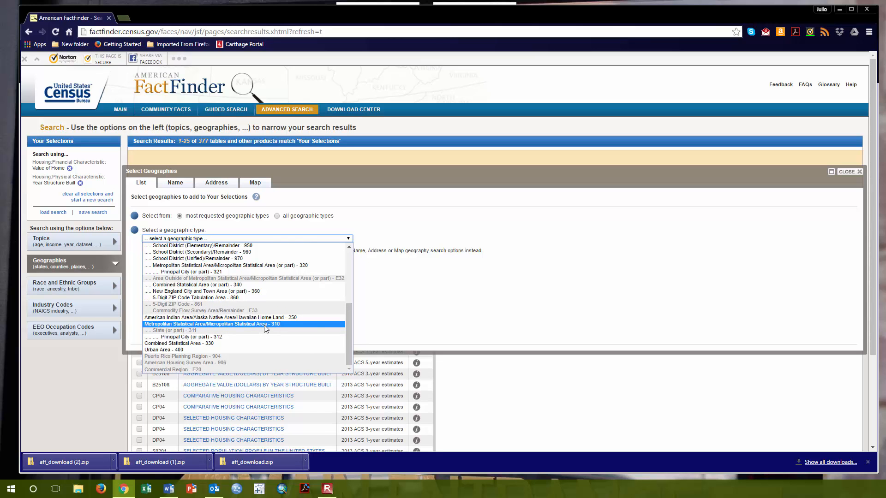
pyautogui.moveTo(350, 325); pyautogui.dragTo(344, 253)
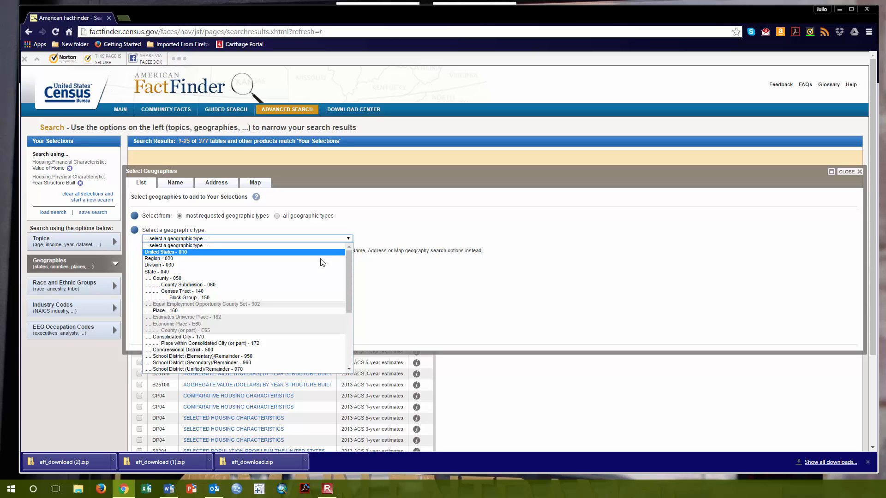
pyautogui.click(266, 279)
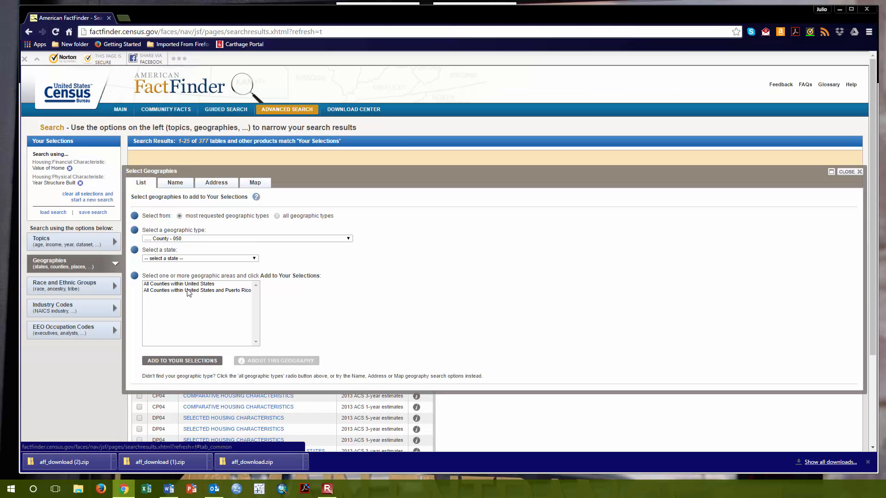
pyautogui.click(183, 285)
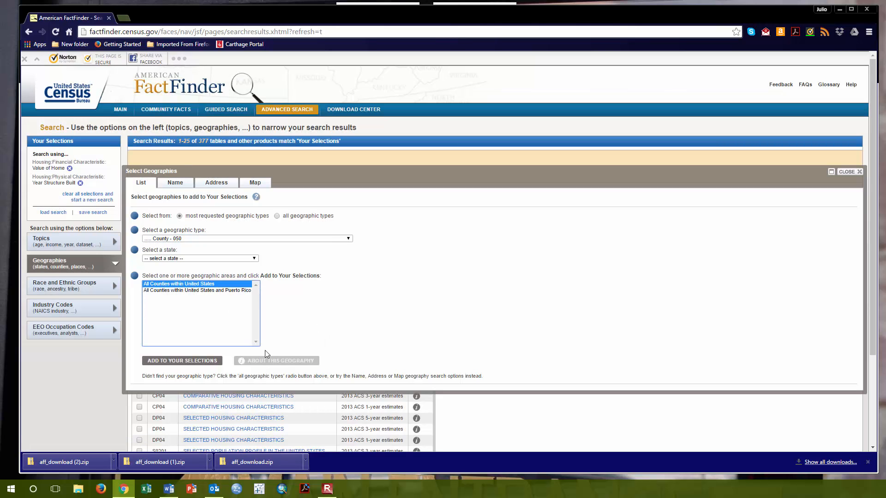
pyautogui.click(176, 363)
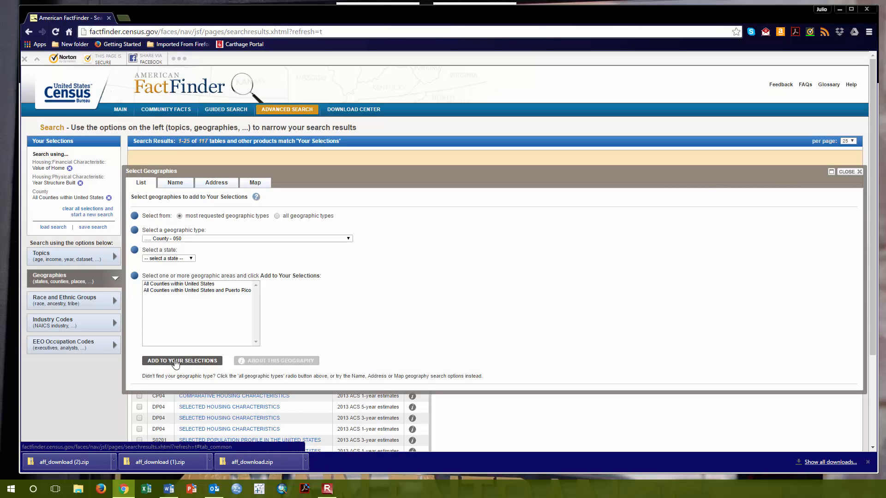
pyautogui.click(849, 171)
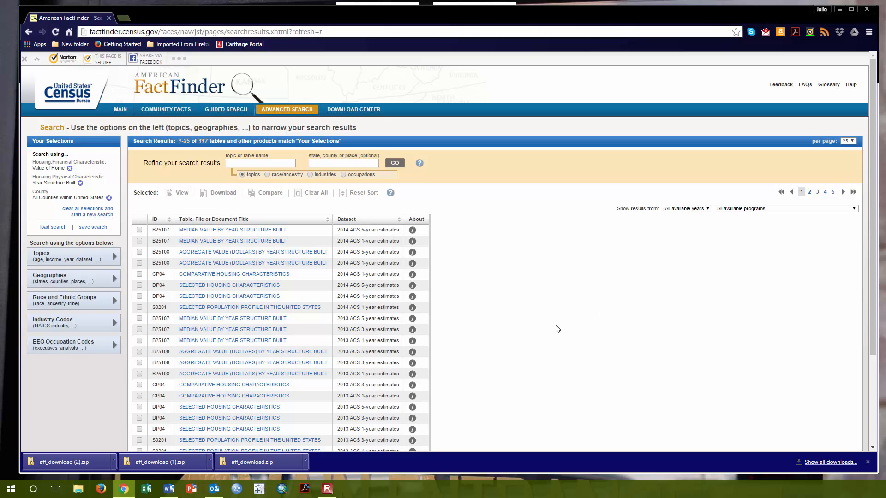
# - Limit the results to 2014 and select the DP04 Selected Housing Characteristics table from the 2014 ACS 5-year estimates
pyautogui.click(708, 209)
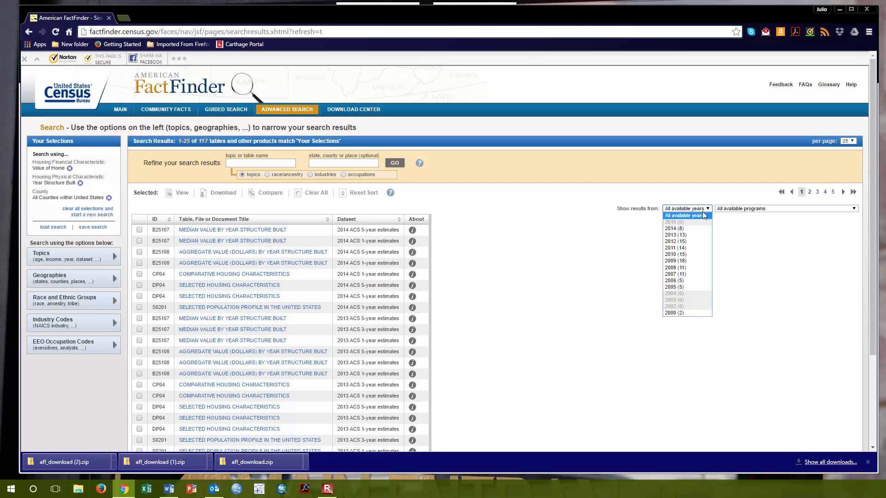
pyautogui.click(696, 230)
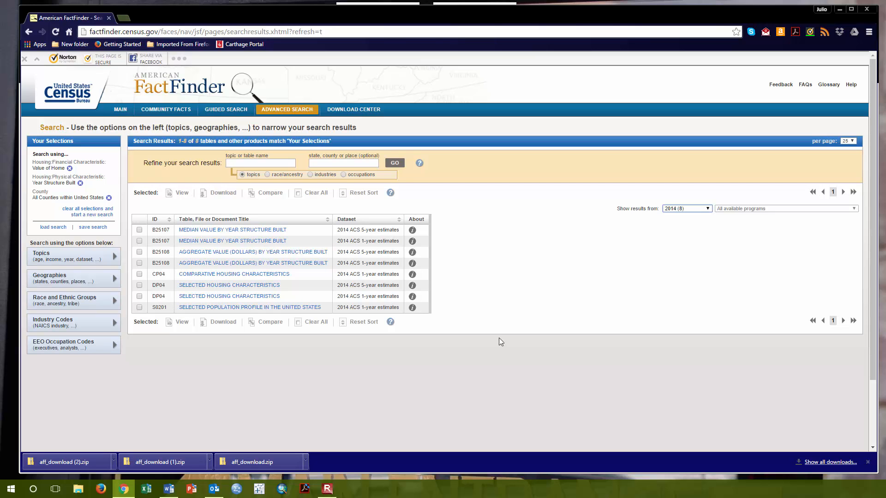
pyautogui.click(139, 286)
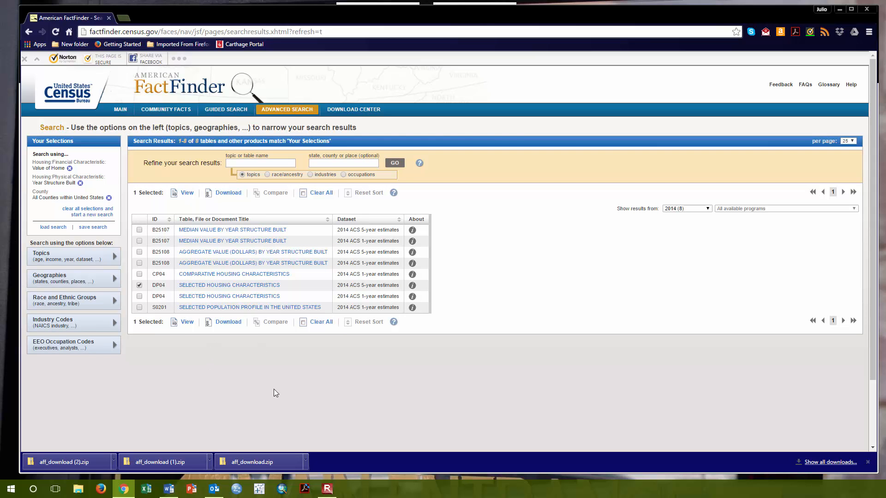
# - Create the zip download of the selected table and save it to the Desktop as aff_download (3).zip
pyautogui.click(222, 322)
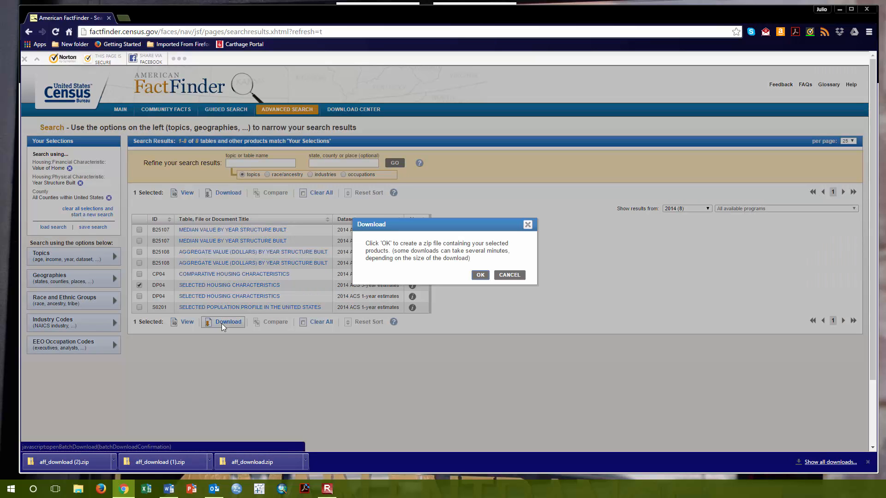
pyautogui.click(481, 275)
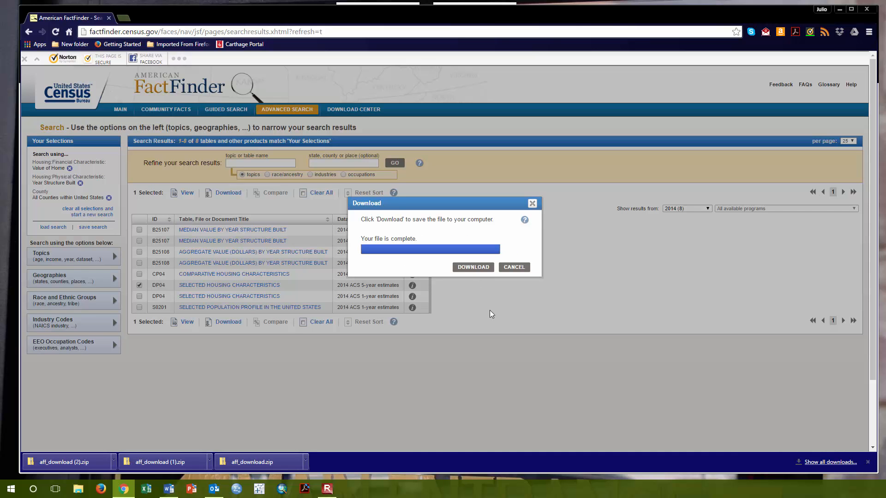
pyautogui.click(472, 267)
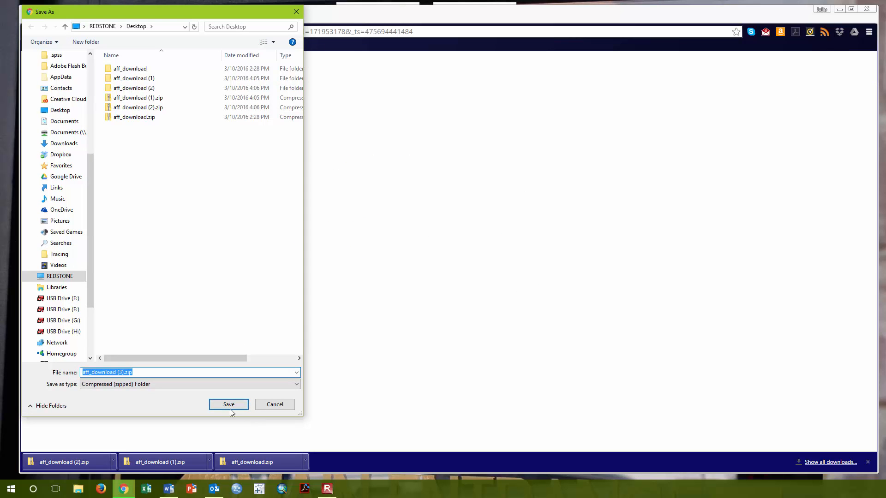
pyautogui.click(226, 405)
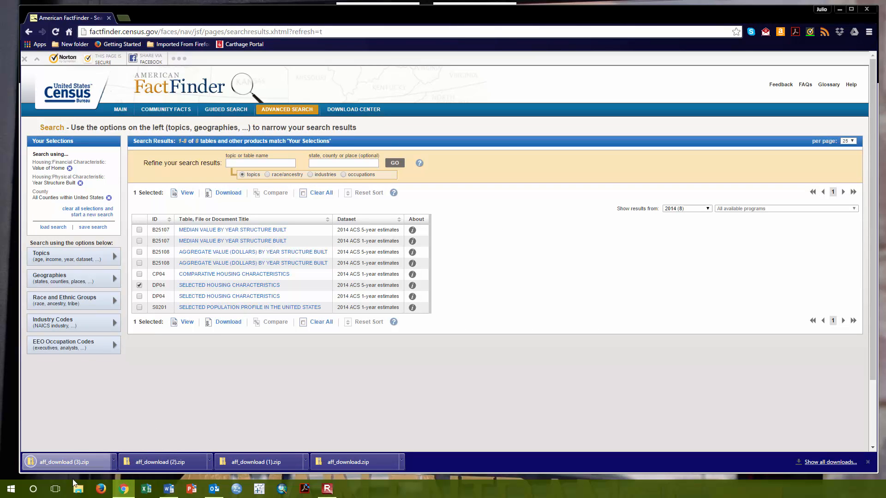
# - Open aff_download (3).zip, open ACS_14_5YR_DP04_with_ann.csv in Excel and select the first county's Id2 value
pyautogui.click(65, 465)
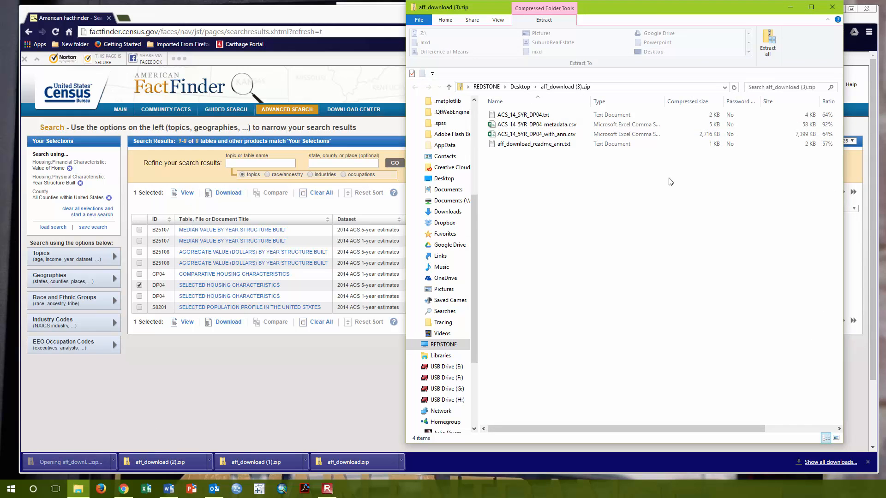
pyautogui.moveTo(610, 10); pyautogui.dragTo(551, 17)
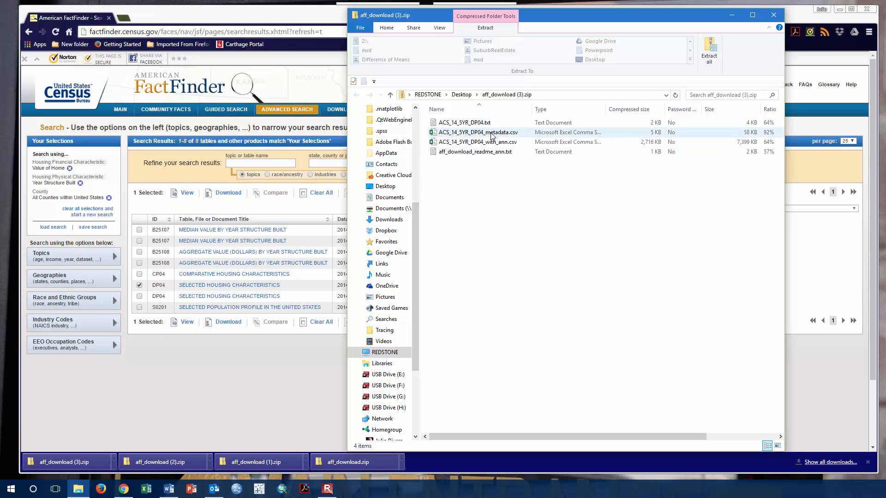
pyautogui.click(434, 145)
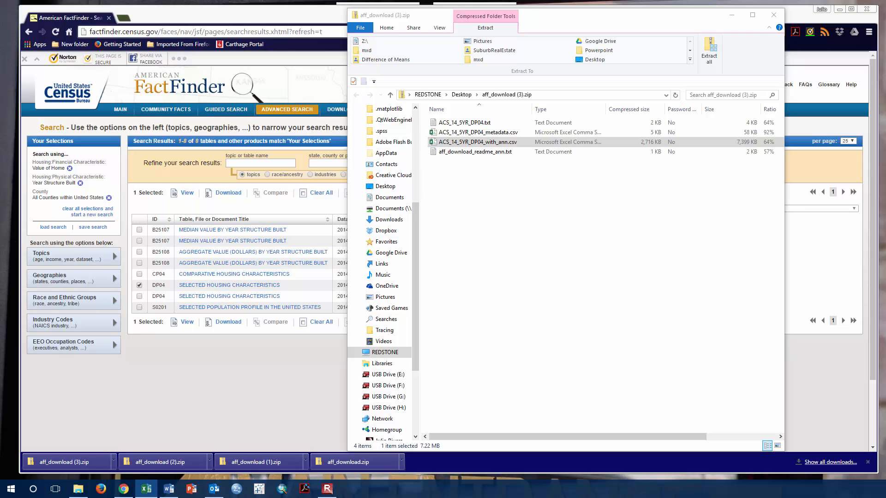
pyautogui.moveTo(562, 267); pyautogui.dragTo(550, 63)
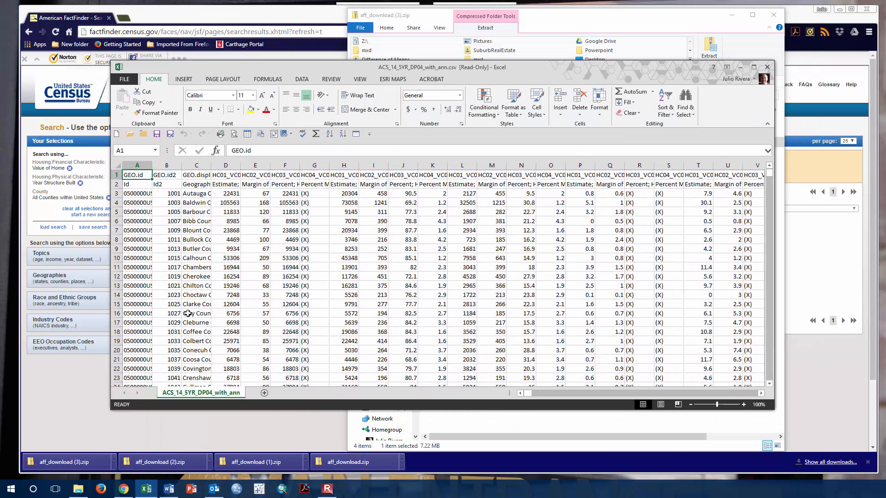
pyautogui.click(171, 194)
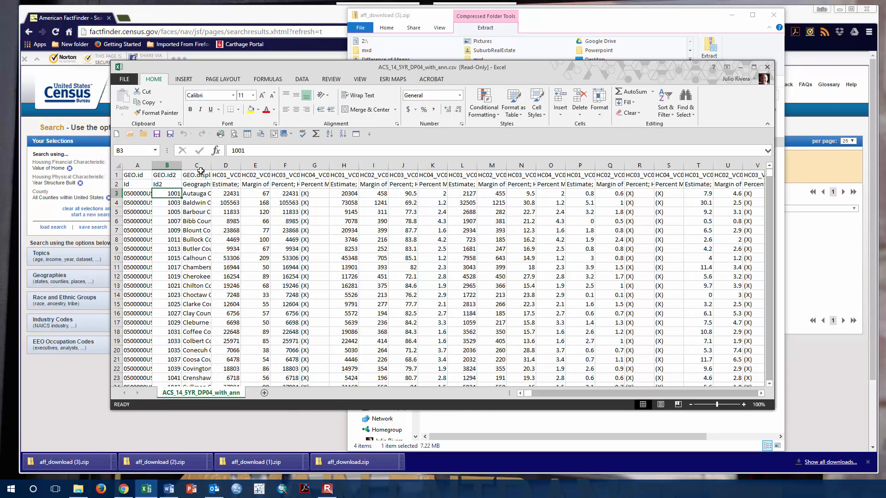
# - Fit the Geography column's width to the full county names and inspect the two header cells in column I
pyautogui.click(200, 196)
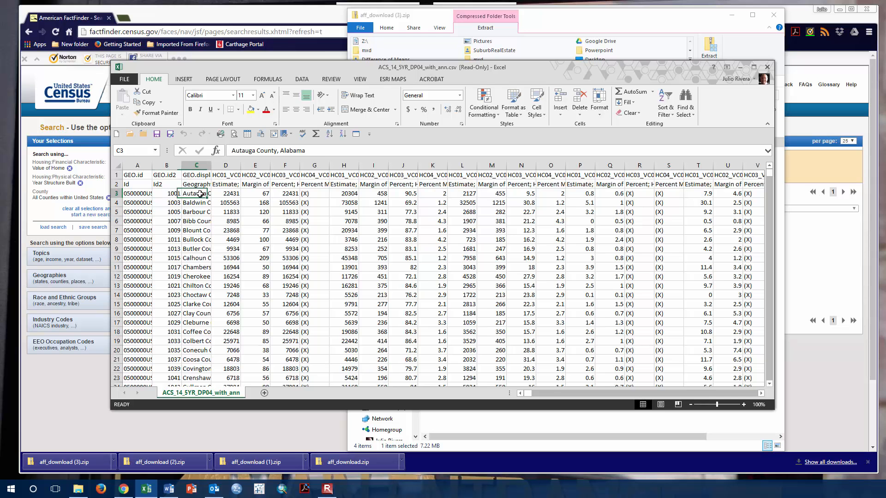
pyautogui.doubleClick(208, 165)
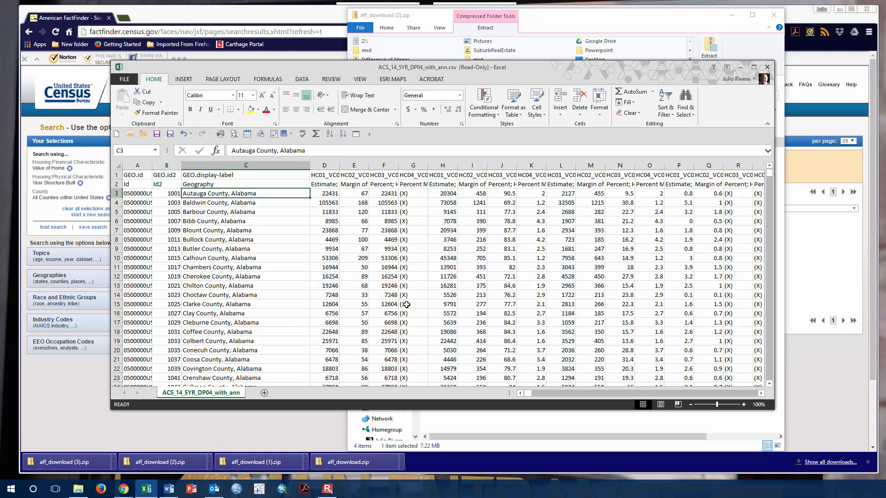
pyautogui.moveTo(541, 396)
pyautogui.mouseDown()
pyautogui.moveTo(761, 396)
pyautogui.moveTo(523, 393)
pyautogui.mouseUp()
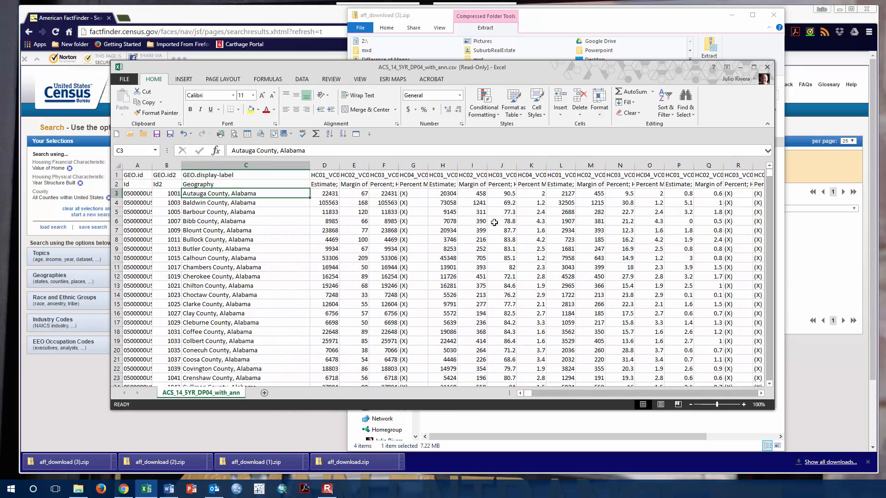
pyautogui.click(465, 177)
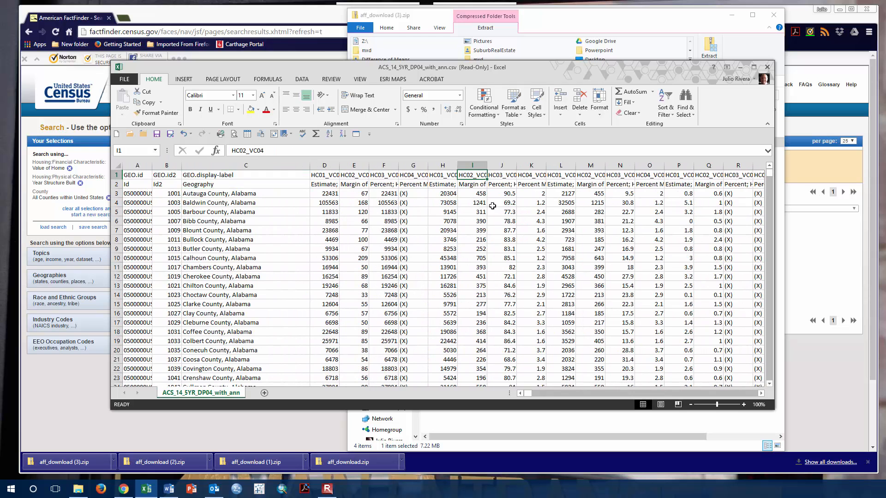
pyautogui.click(477, 184)
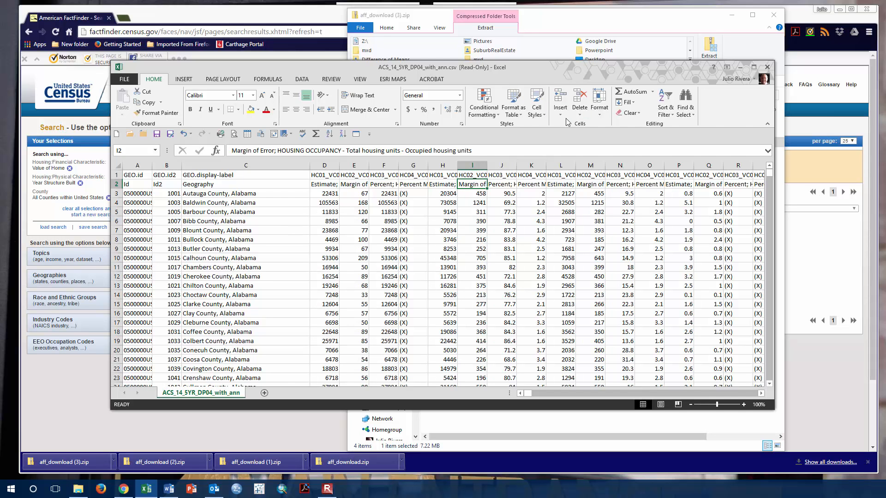
# - Minimize the Excel workbook and the aff_download (3).zip folder window to return to the American FactFinder search results
pyautogui.click(740, 68)
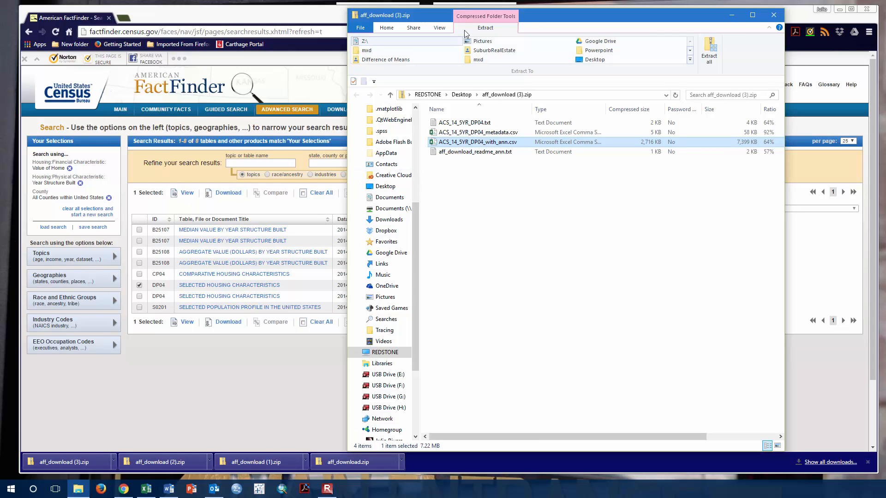
pyautogui.click(732, 15)
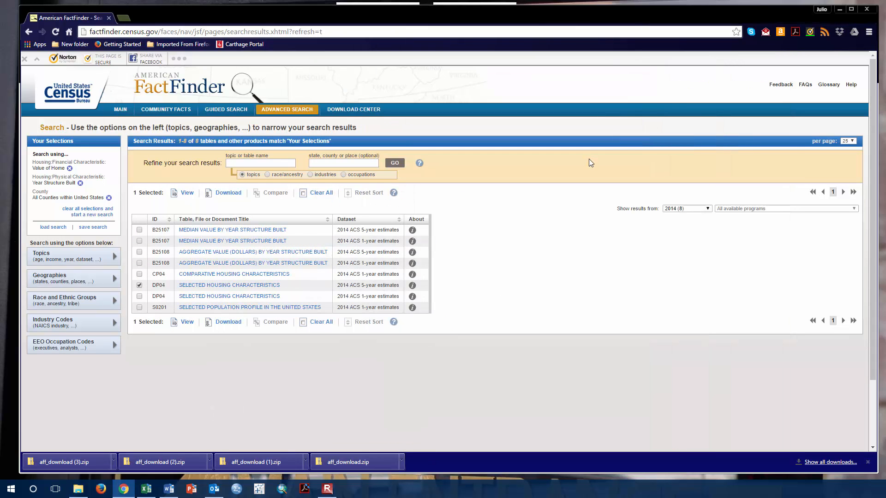